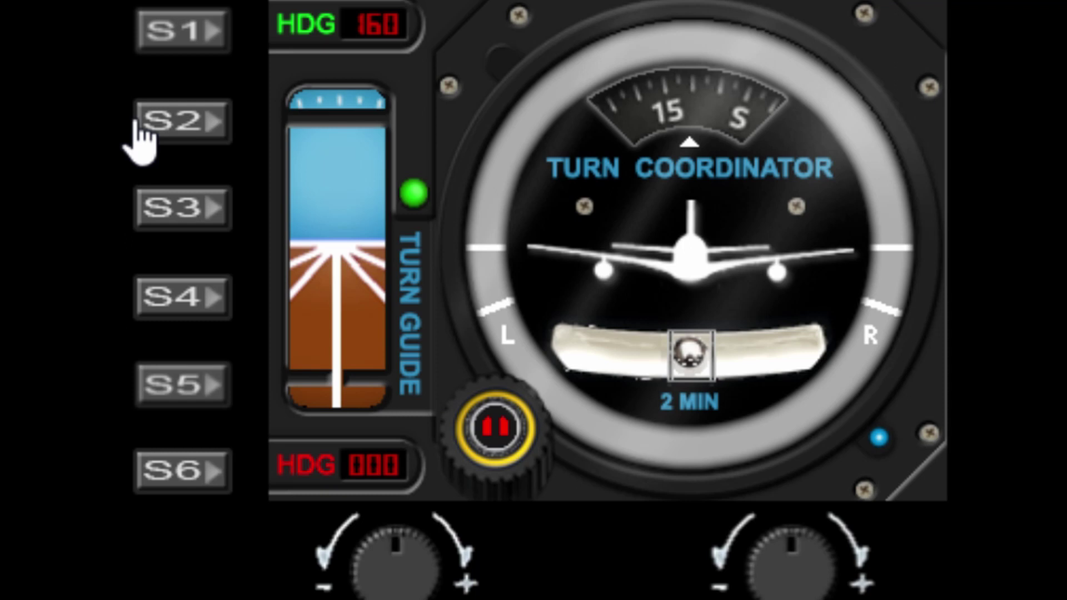
Cycle the aircraft profile through PMDG 737 and PMDG 747 and back to SIM AIRCRAFT
left_click(186, 120)
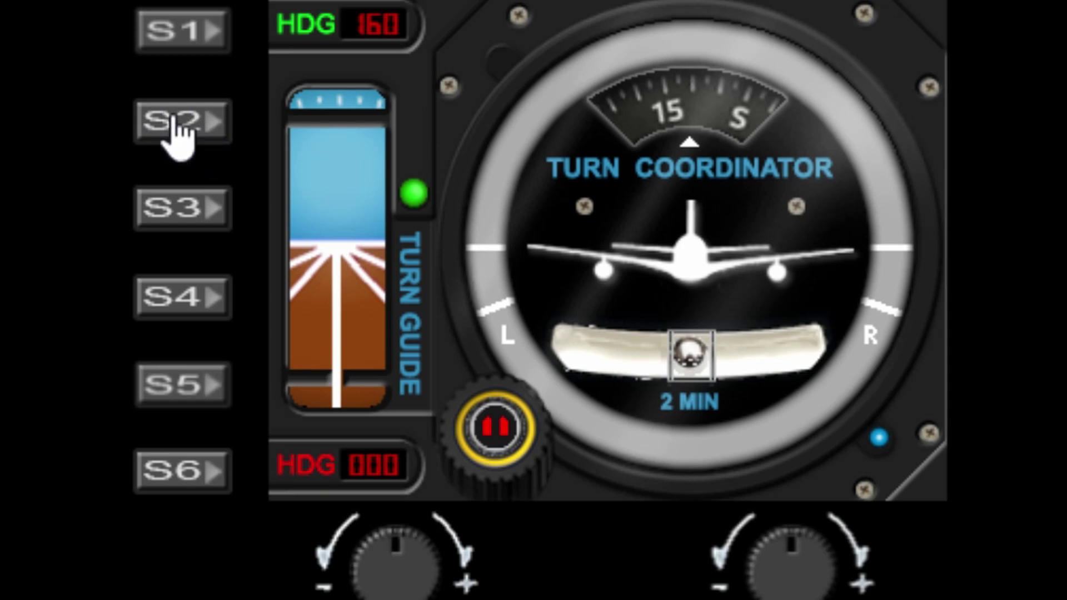
left_click(167, 122)
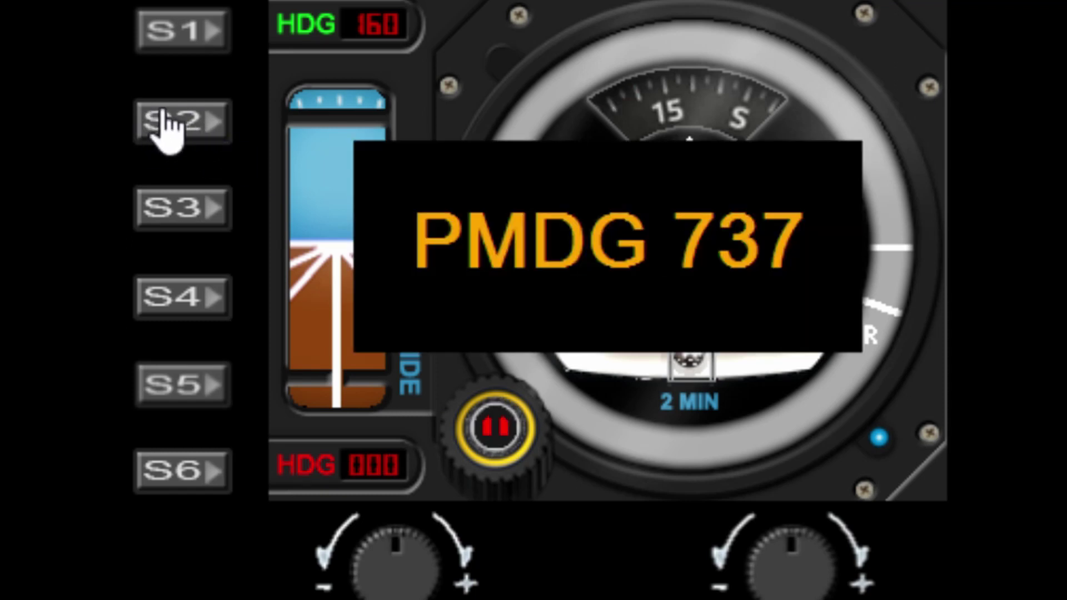
left_click(166, 124)
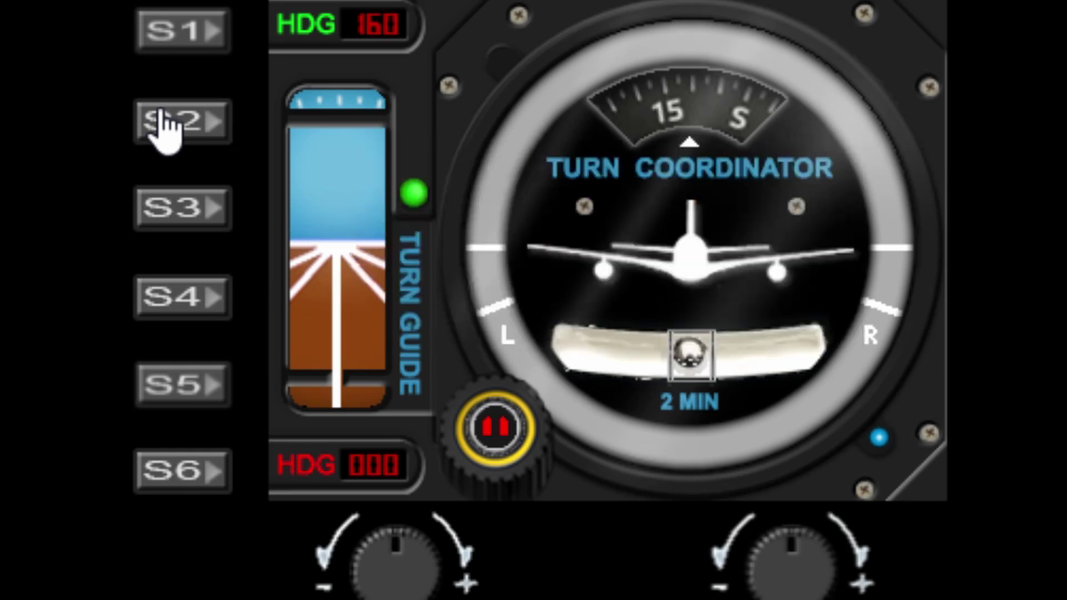
left_click(167, 123)
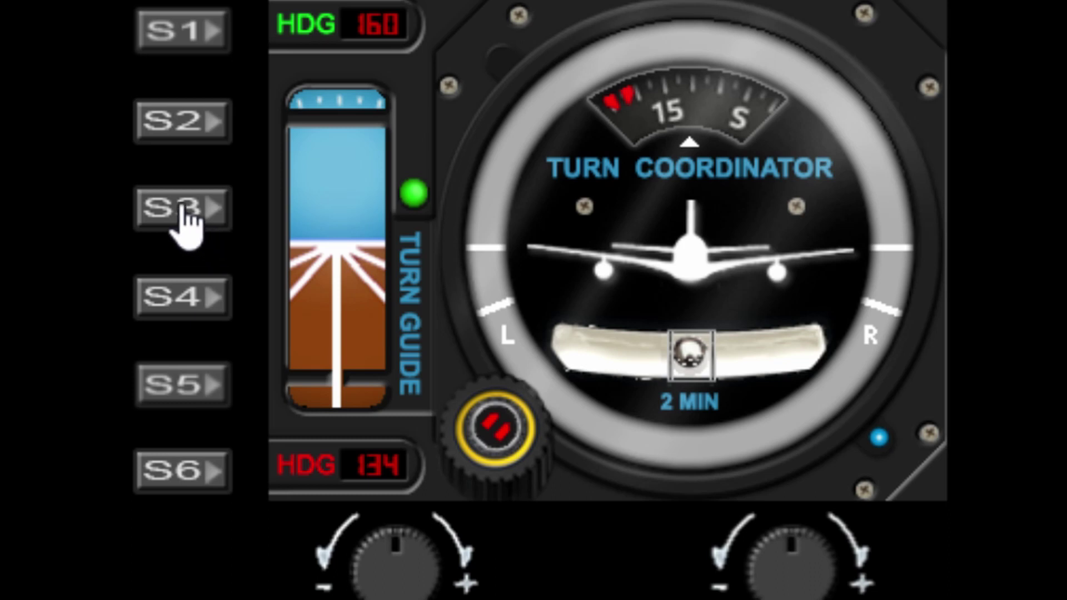
Step the symbol through single-engine, twin-prop, T-tail jet, airliner and four-engine styles to the helicopter
left_click(182, 213)
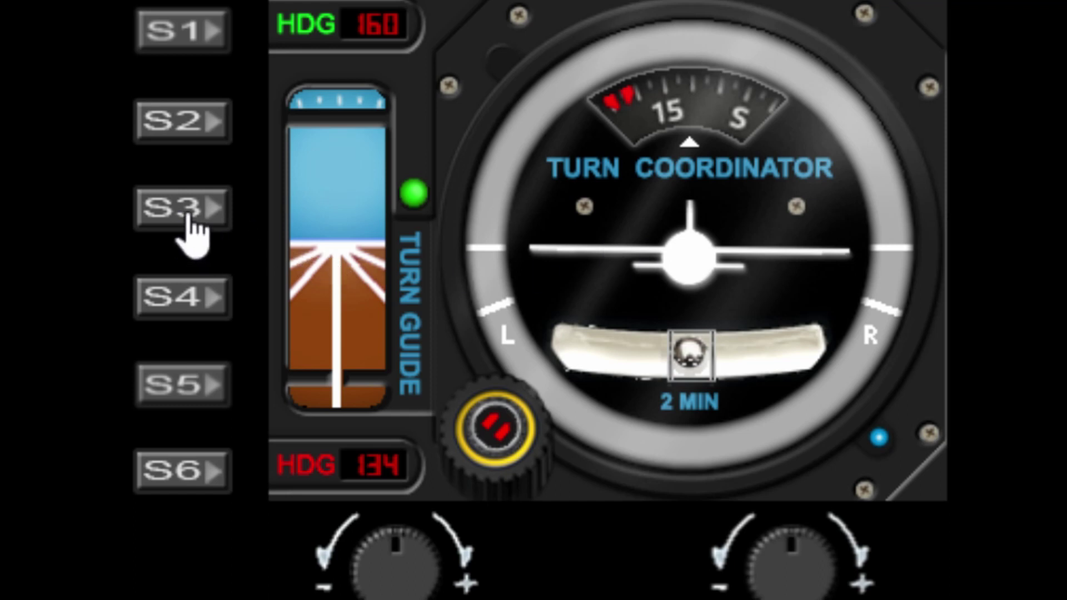
left_click(187, 214)
left_click(187, 214)
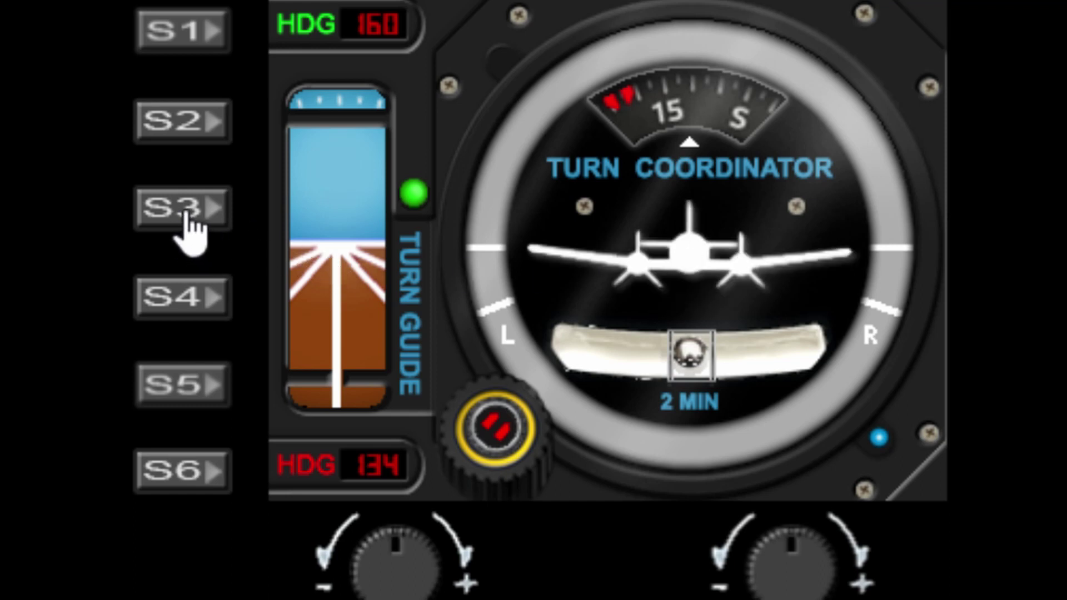
left_click(186, 211)
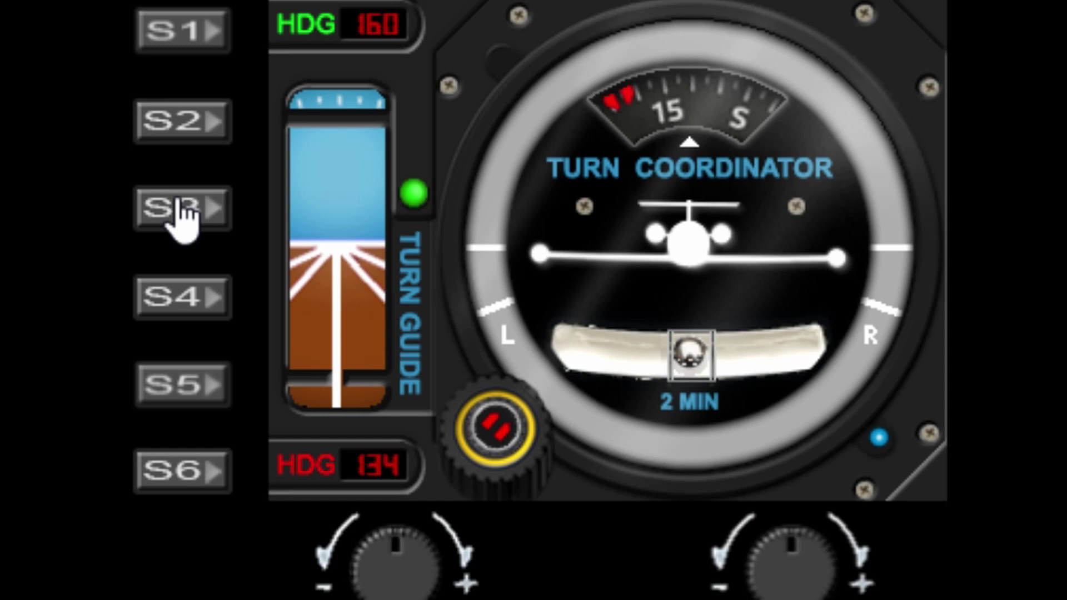
left_click(183, 214)
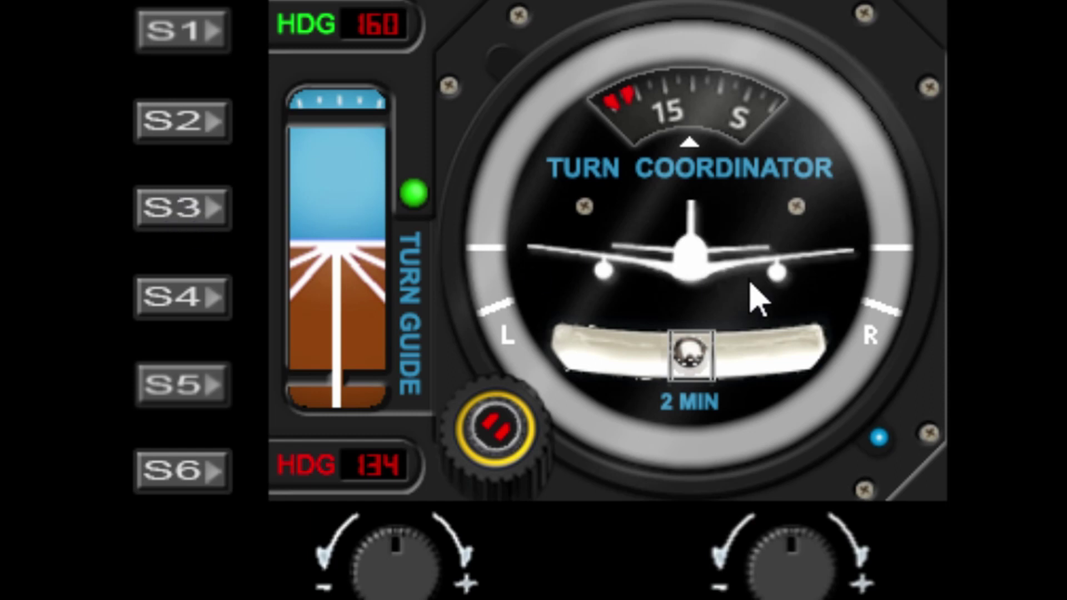
left_click(184, 213)
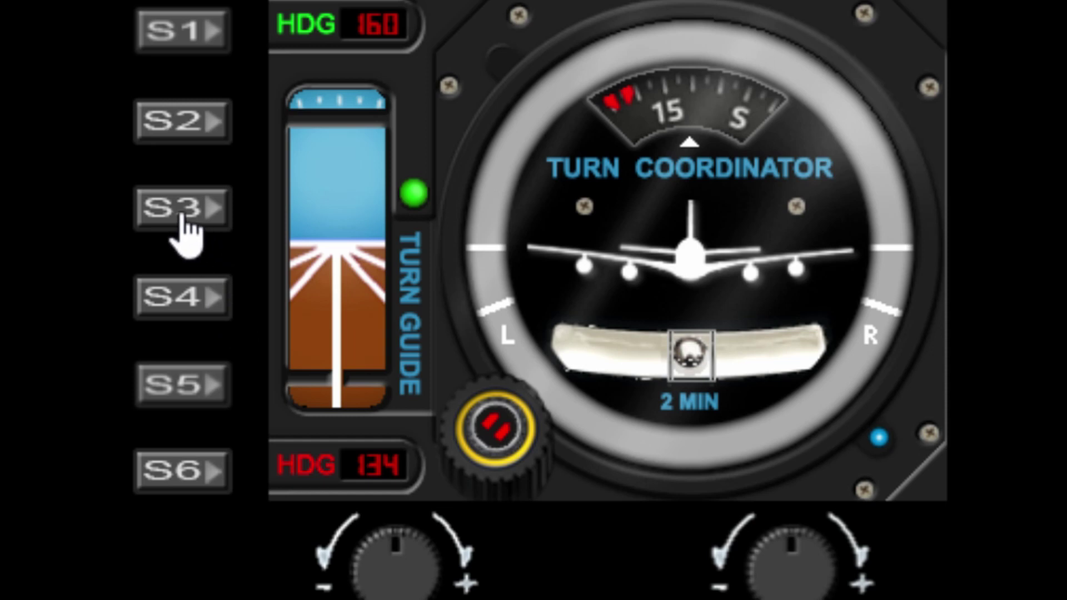
left_click(185, 214)
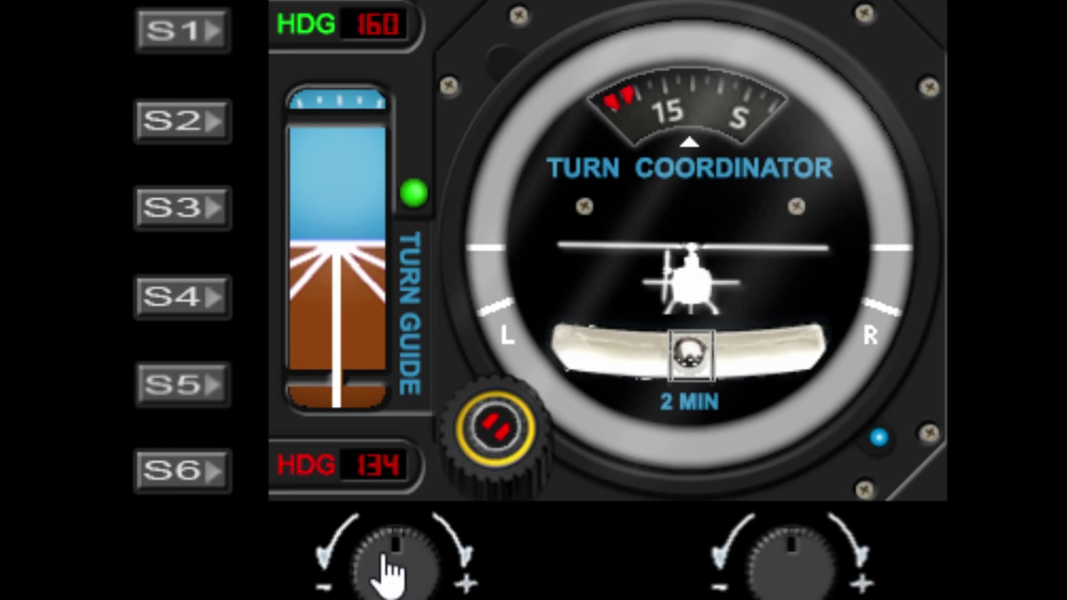
Lower the heading bug to 128, then raise it through 133 and 142 to 145
left_click(389, 573)
left_click(387, 573)
left_click(383, 573)
left_click(422, 579)
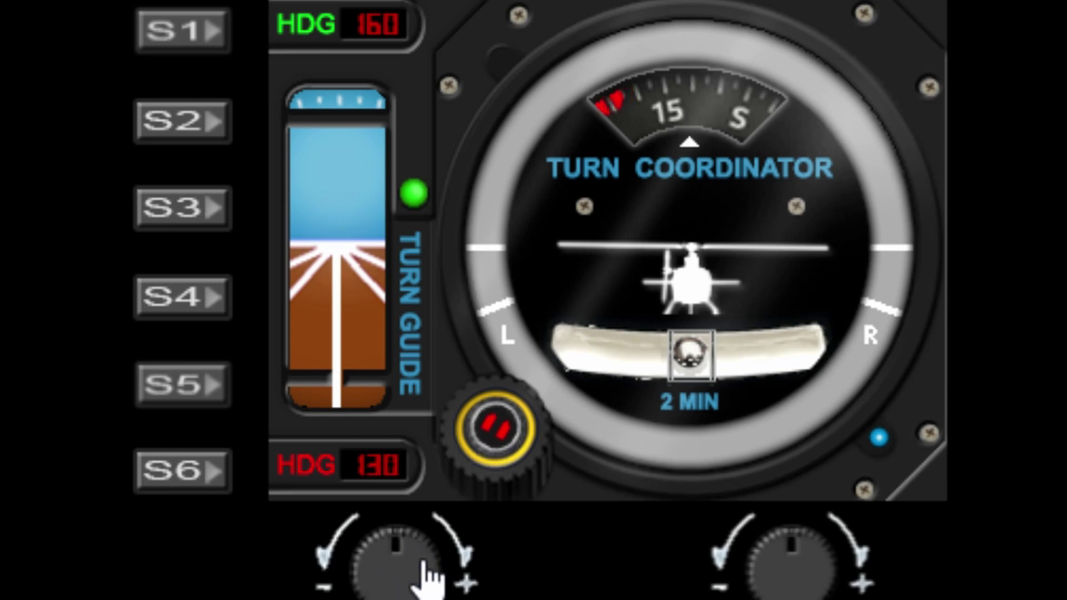
left_click(428, 578)
left_click(428, 578)
left_click(428, 578)
left_click(428, 578)
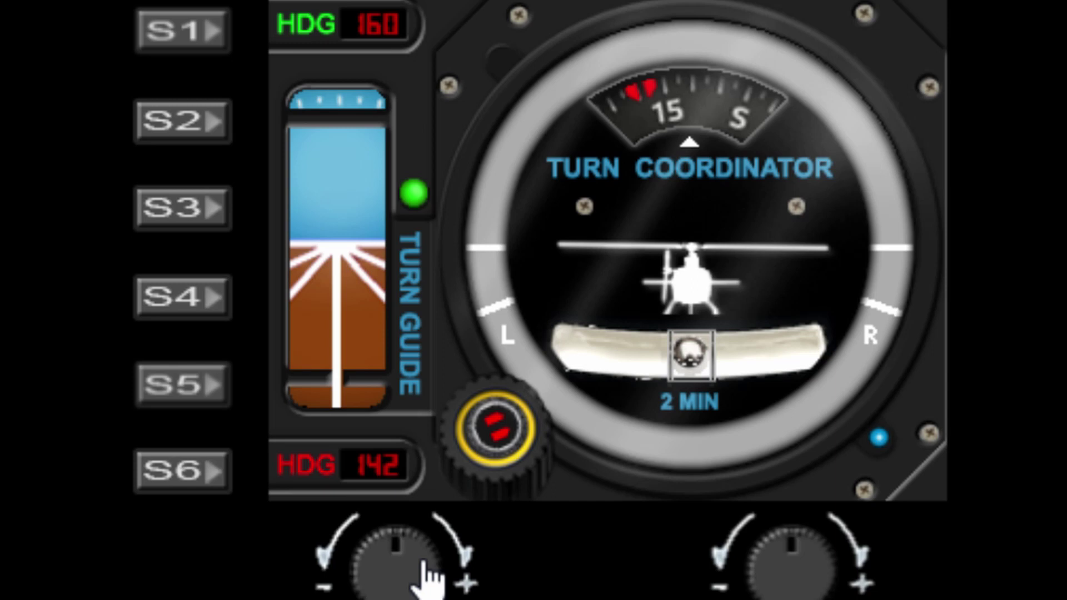
left_click(428, 579)
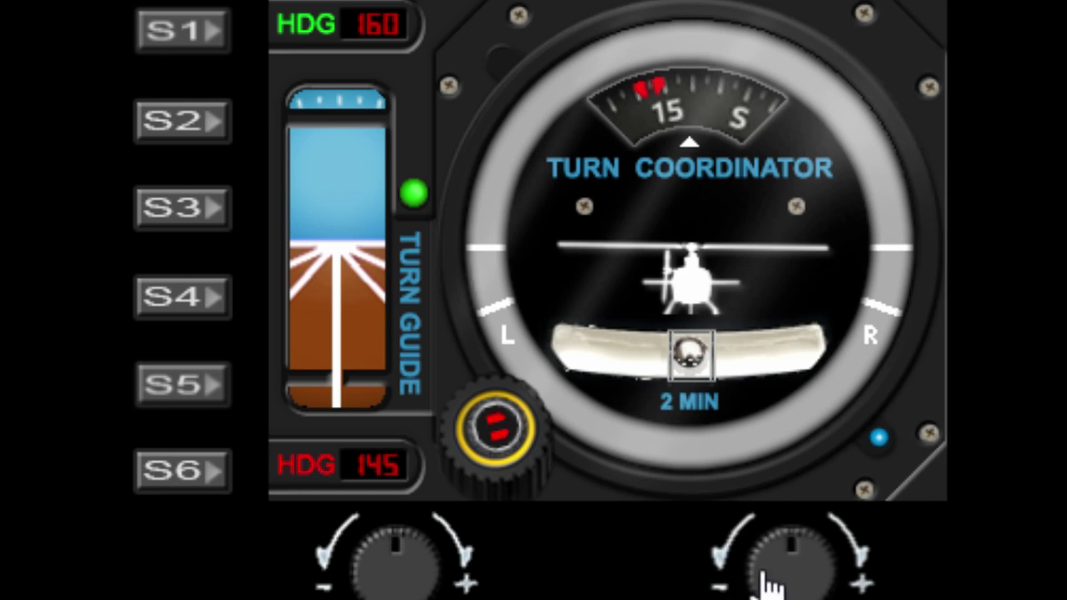
Bring up the turn coordinator's settings pages
left_click(812, 573)
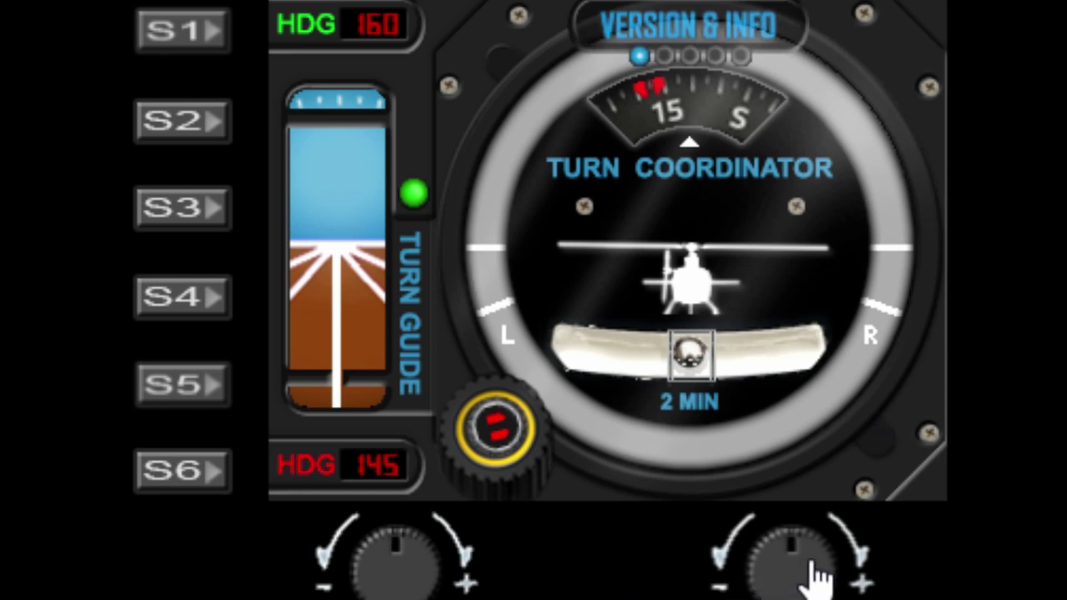
scroll(808, 564, "down", 4)
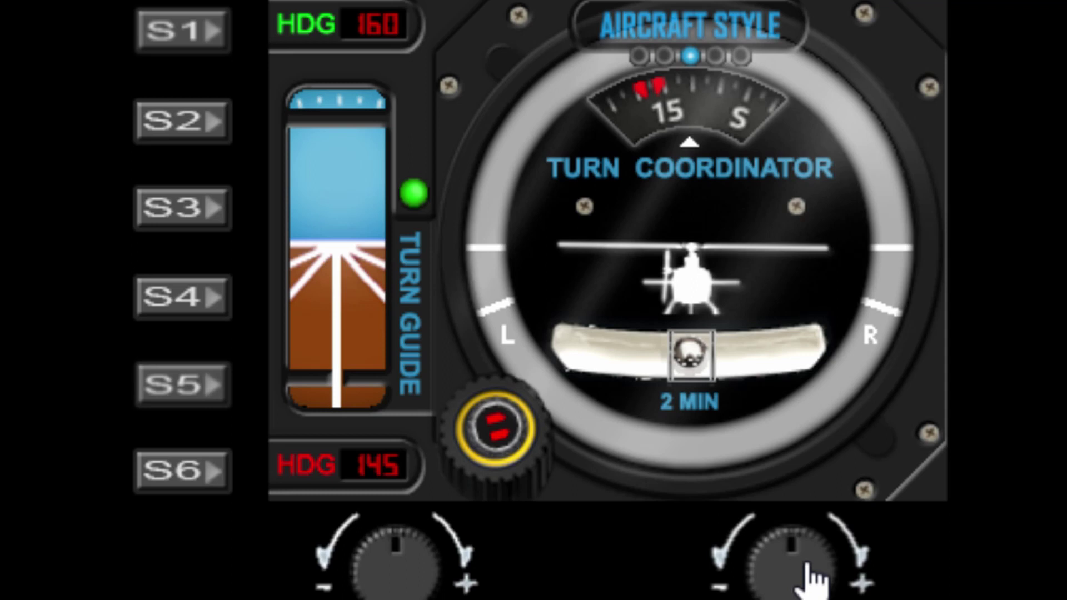
scroll(756, 570, "up", 2)
scroll(759, 581, "up", 2)
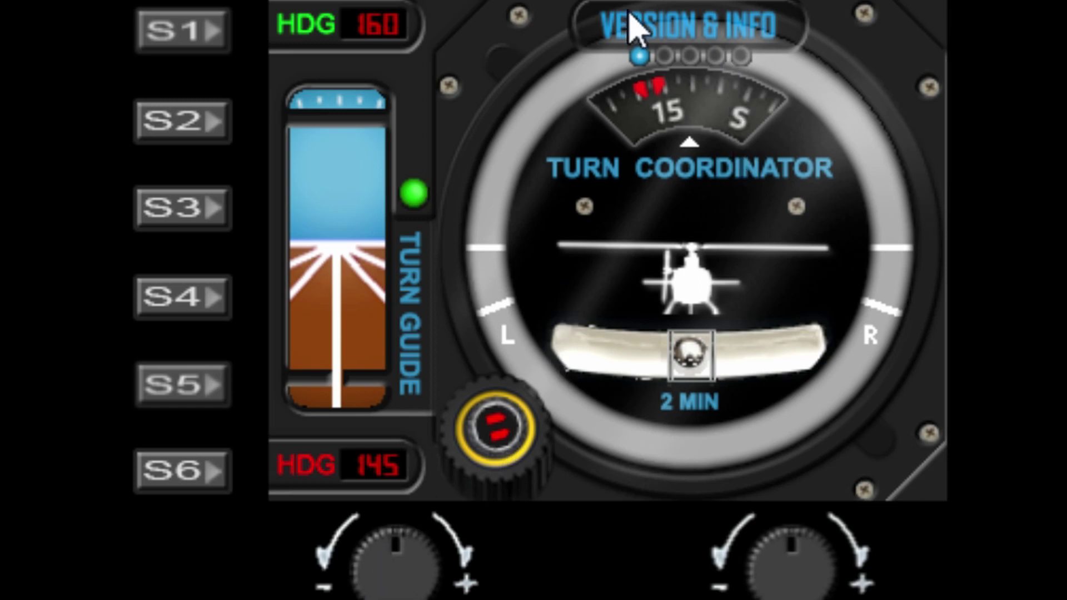
Toggle the Version & Info details on and off twice, ending closed, then advance to SIDE BUTTONS
left_click(388, 575)
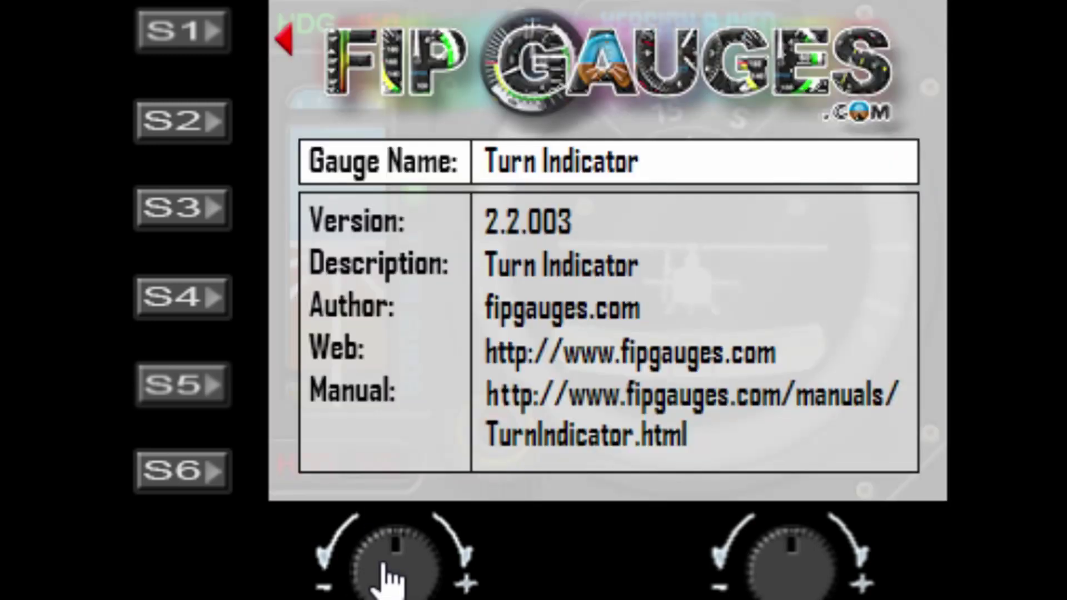
left_click(388, 575)
left_click(386, 574)
left_click(391, 574)
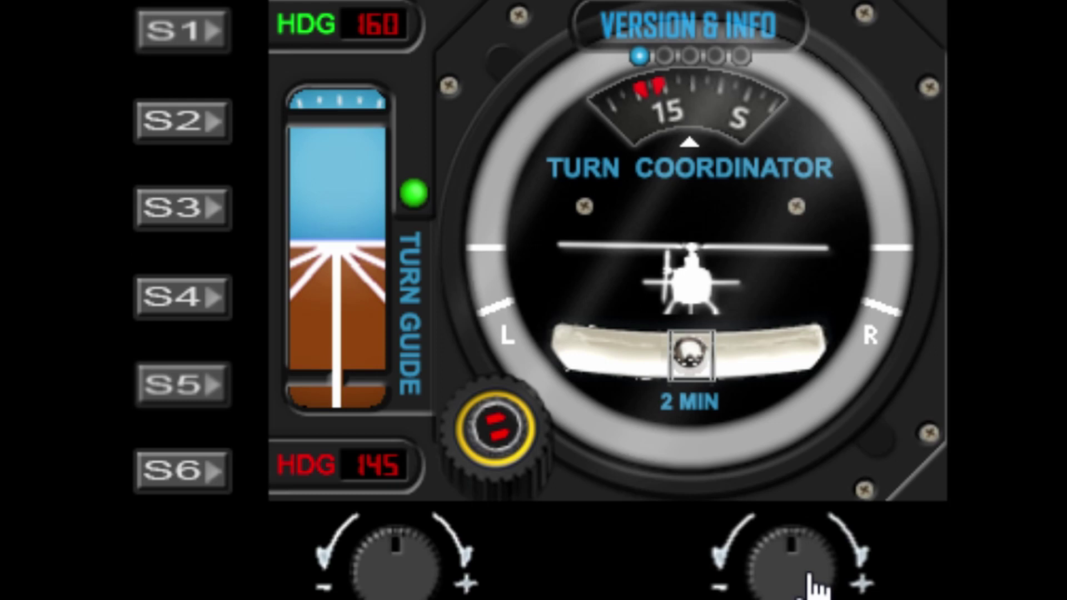
left_click(829, 584)
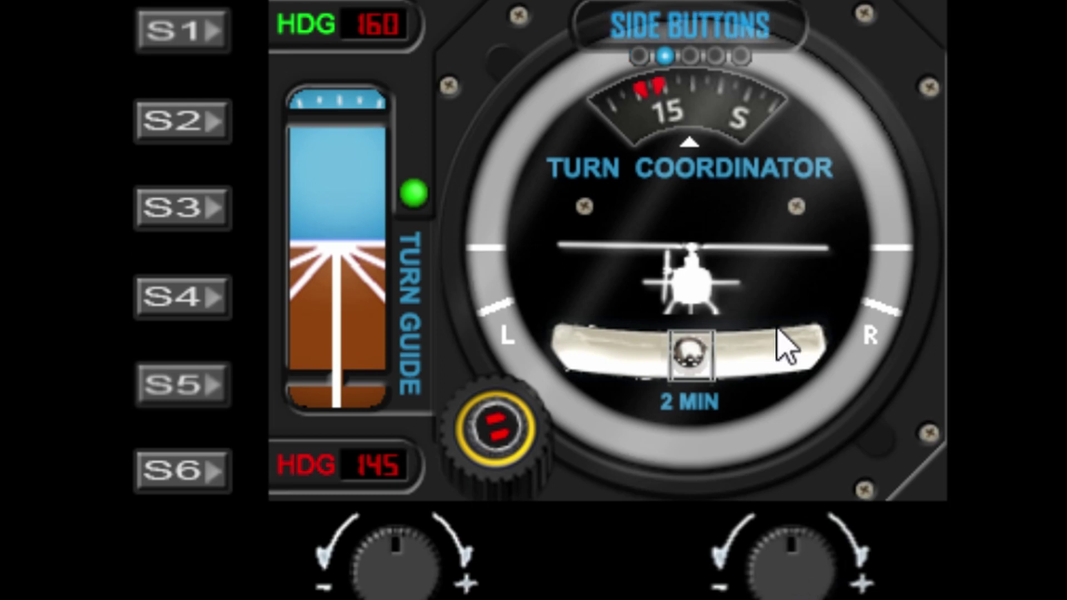
Show the side-button labels LABEL 1–6, hide them, and advance to AIRCRAFT STYLE
left_click(364, 577)
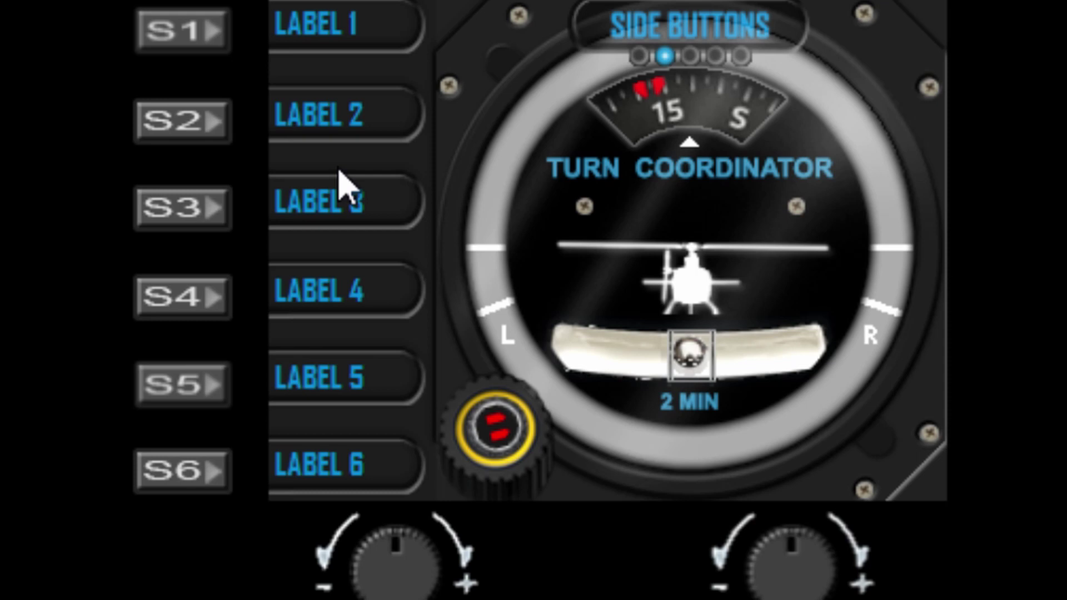
left_click(375, 579)
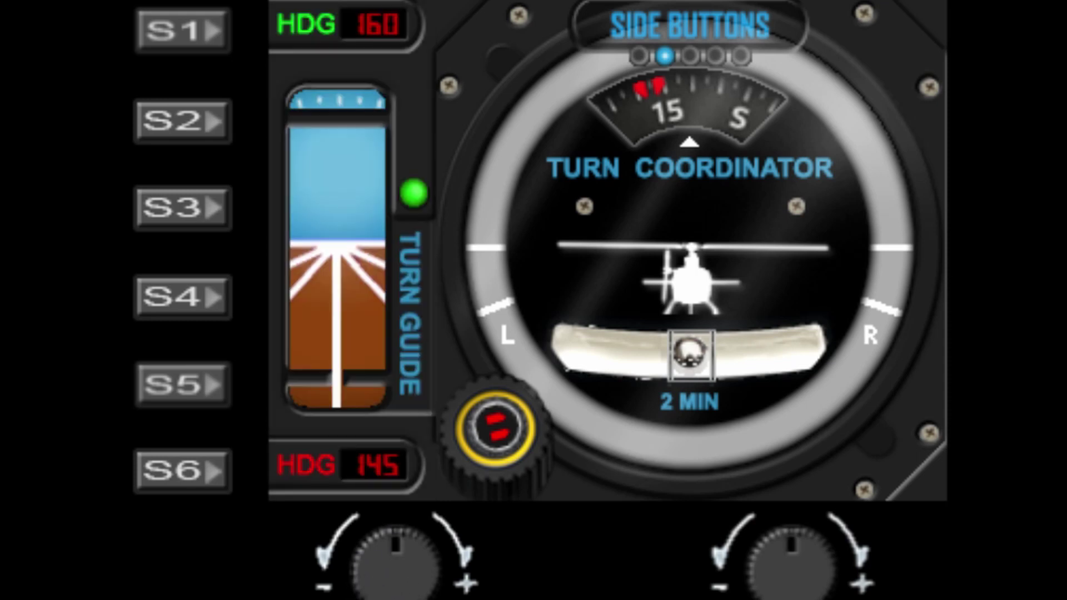
left_click(821, 585)
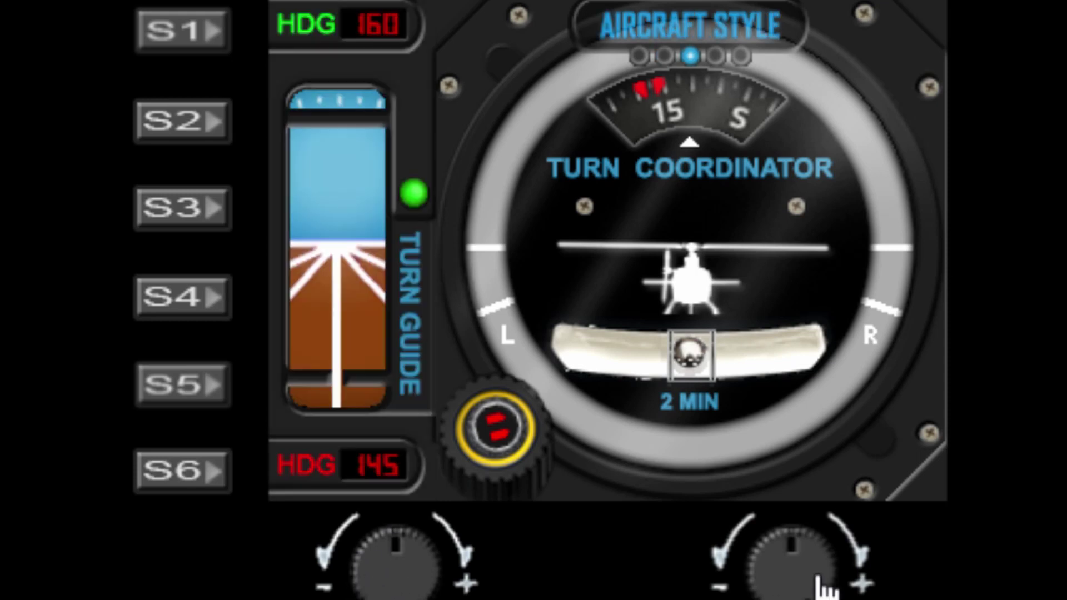
Cycle the symbol through twin-engine, jet, airliner and helicopter back to single-engine, then reach GLASS REFLECTION
left_click(411, 584)
left_click(413, 586)
left_click(414, 587)
left_click(414, 587)
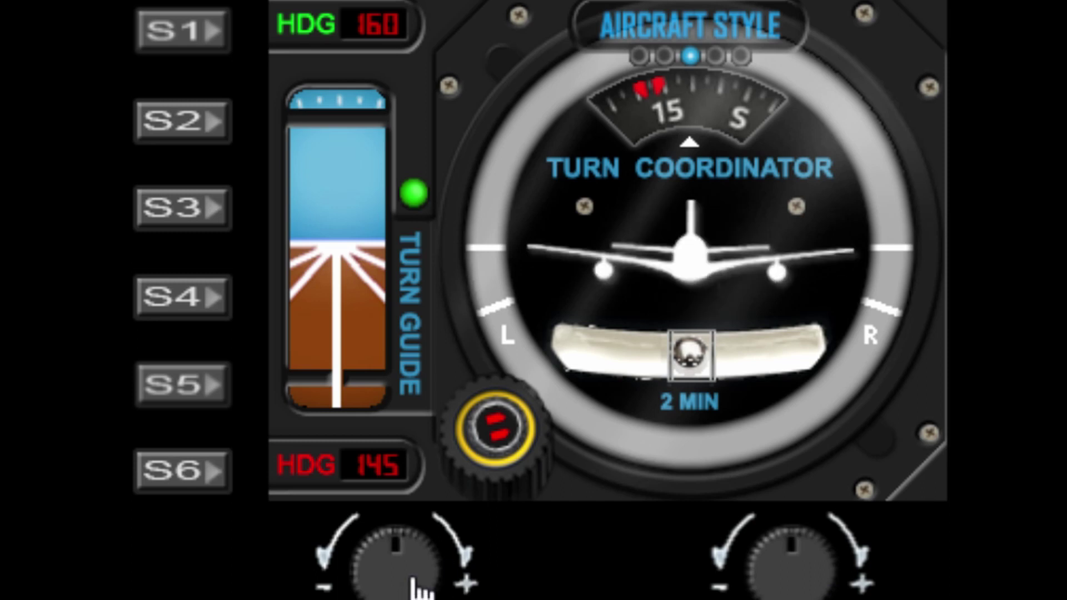
left_click(414, 586)
left_click(415, 586)
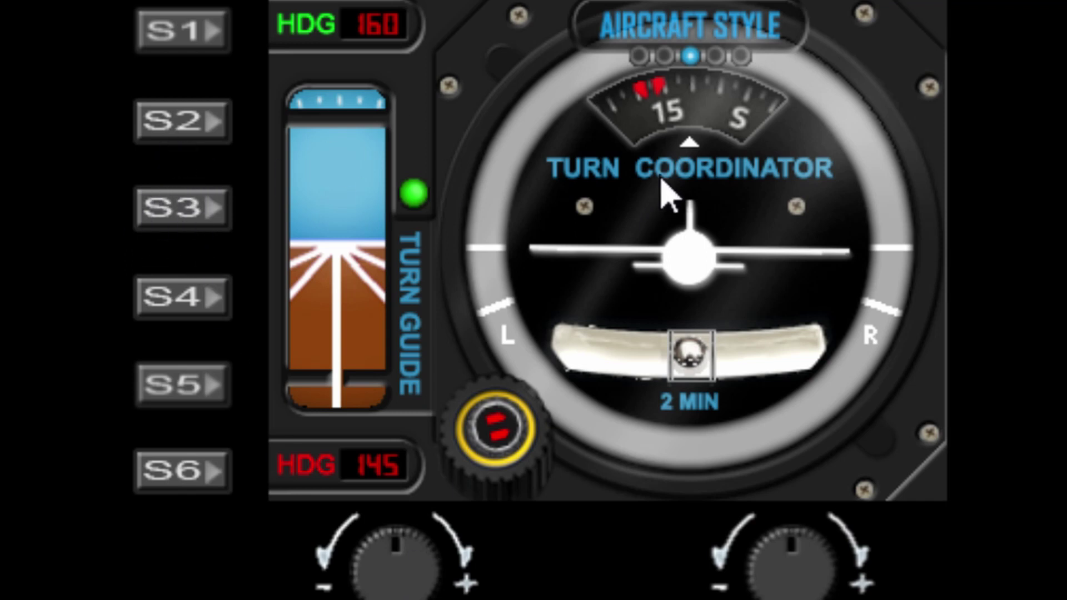
left_click(820, 575)
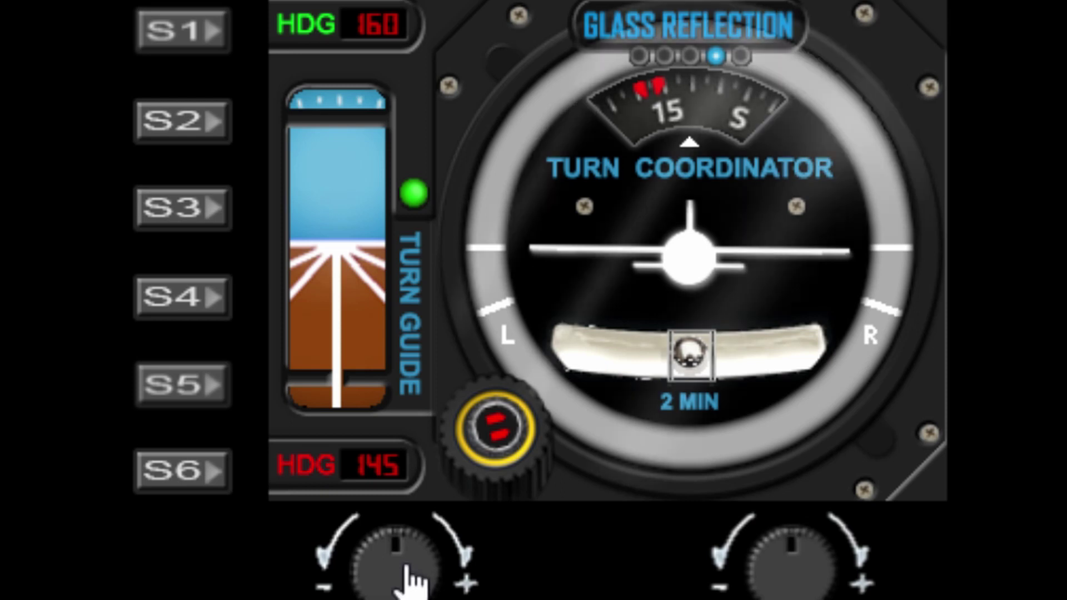
On BACKGND COLOUR, try a dark grey face and no panel, ending with black face and bezel
left_click(812, 586)
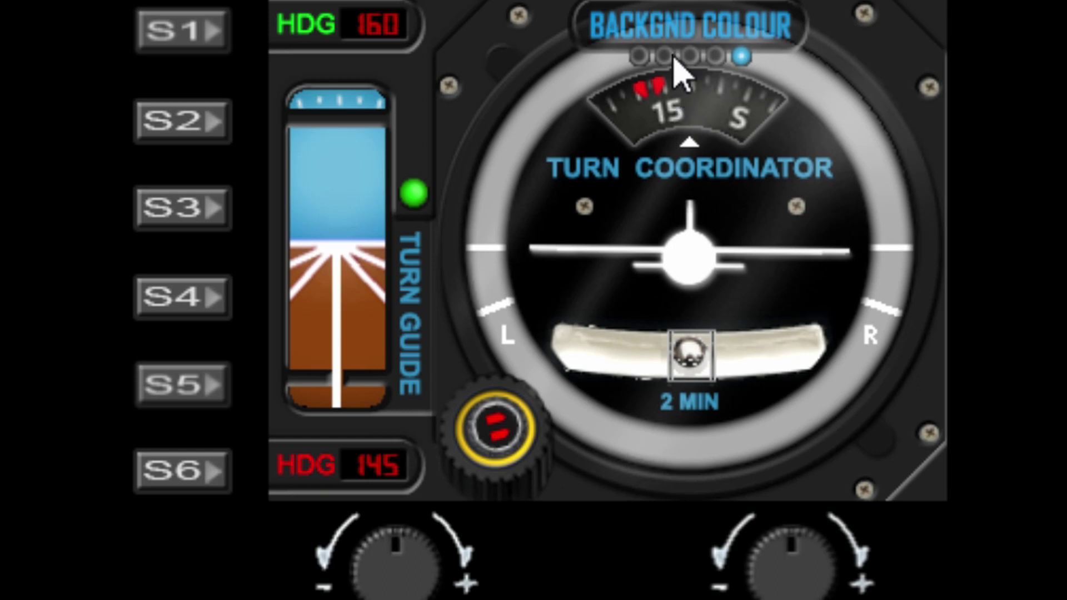
left_click(367, 578)
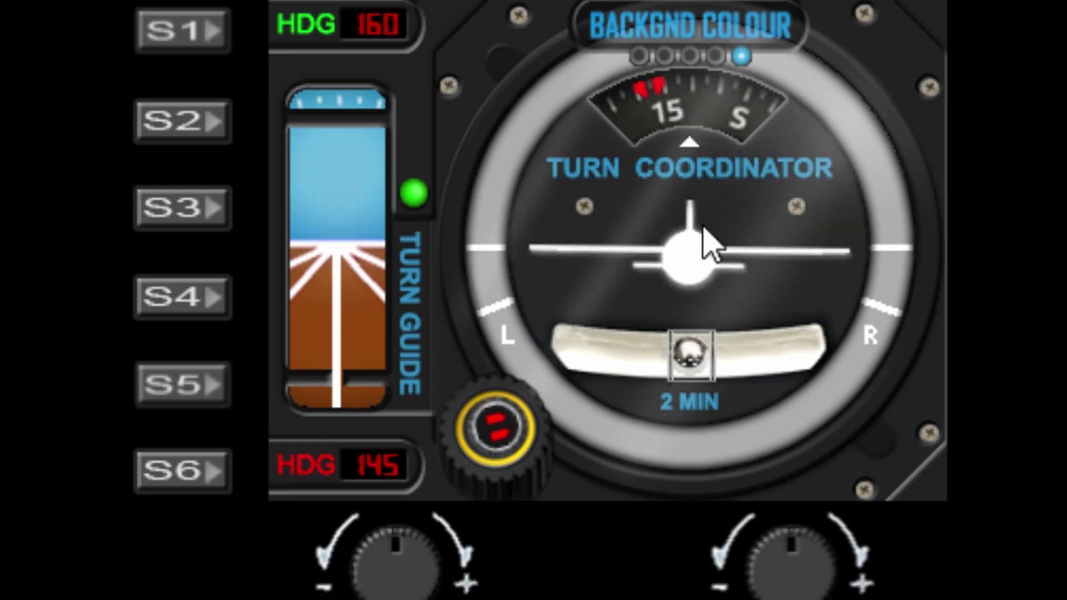
left_click(405, 579)
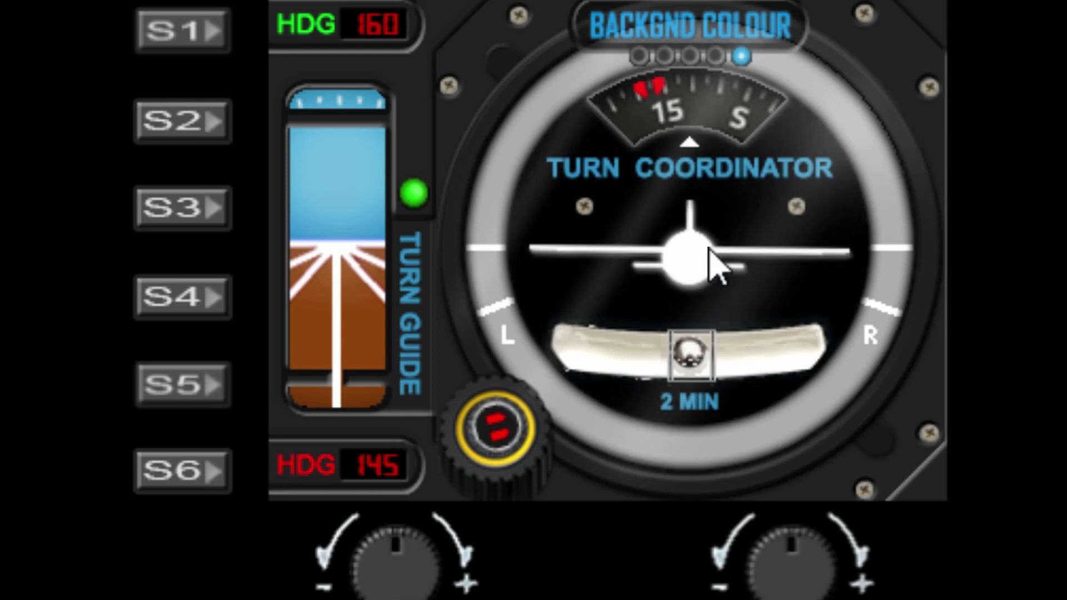
left_click(425, 584)
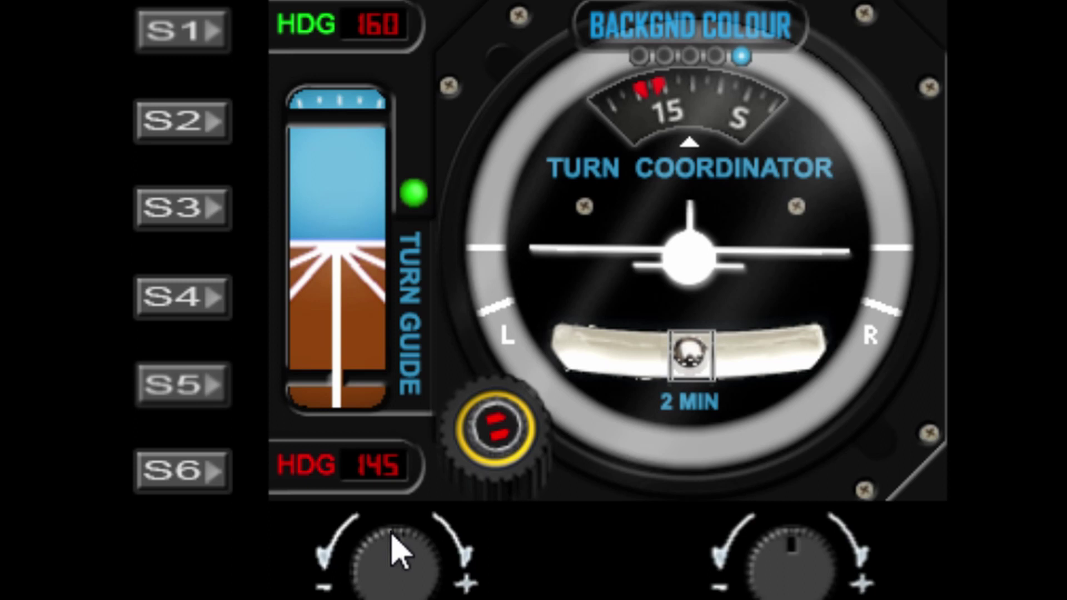
left_click(415, 570)
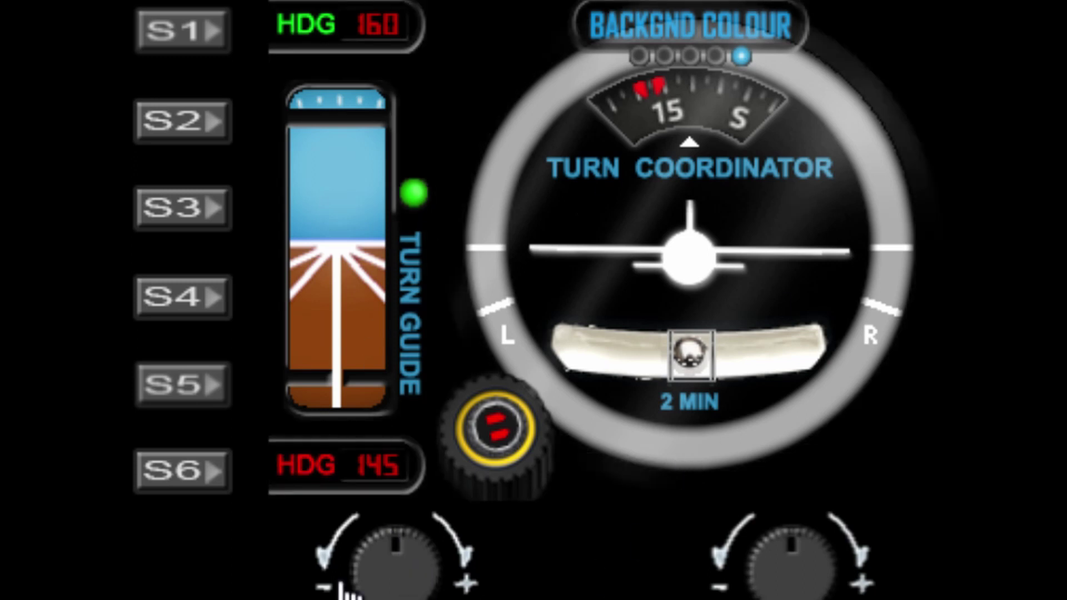
left_click(368, 583)
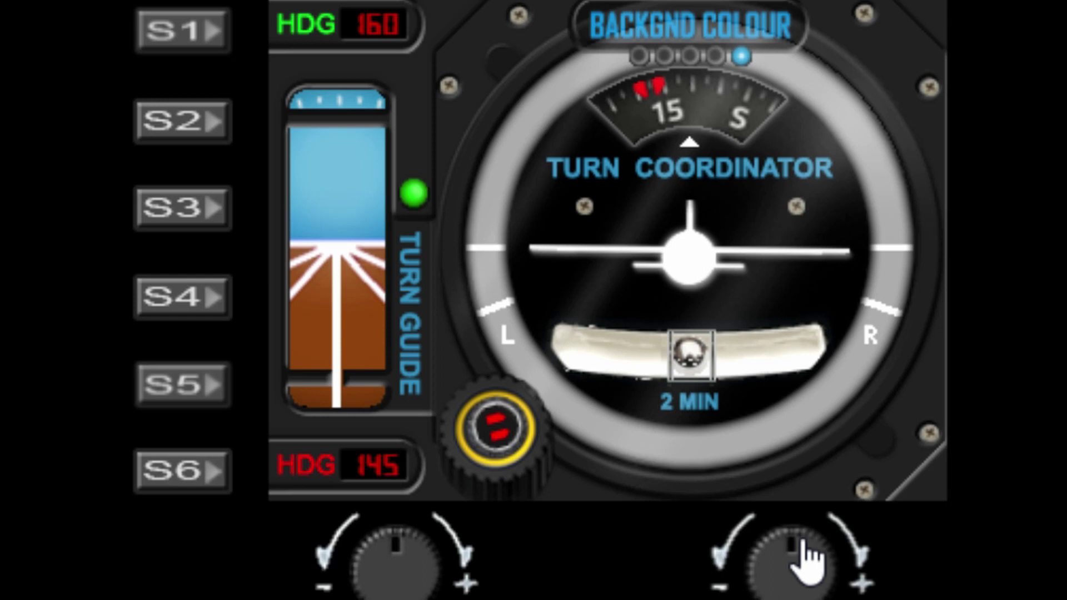
Return the gauge to live flight data, showing a banked right turn
left_click(806, 559)
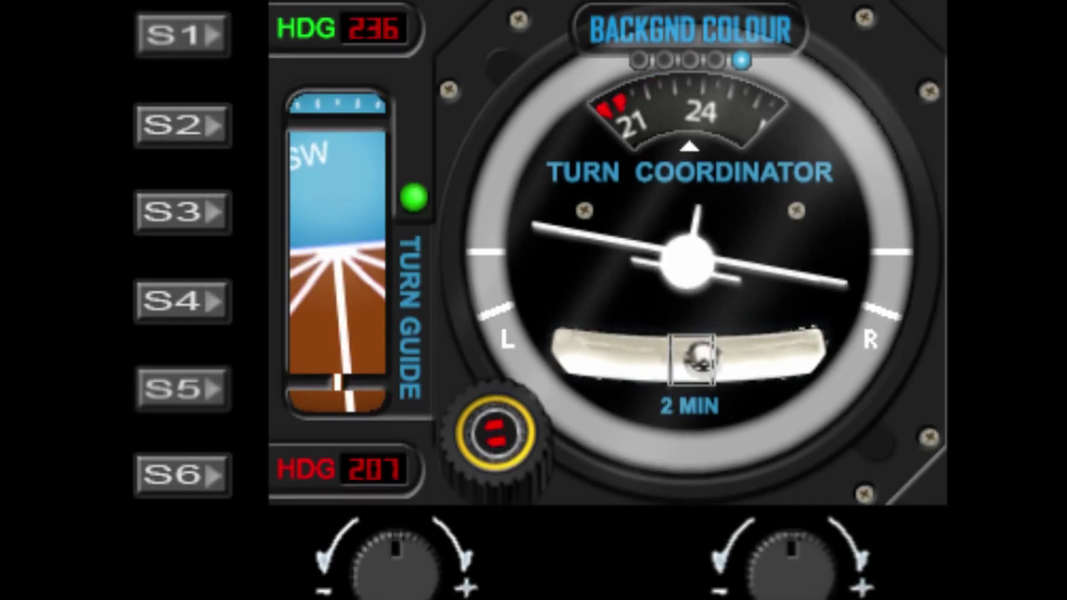